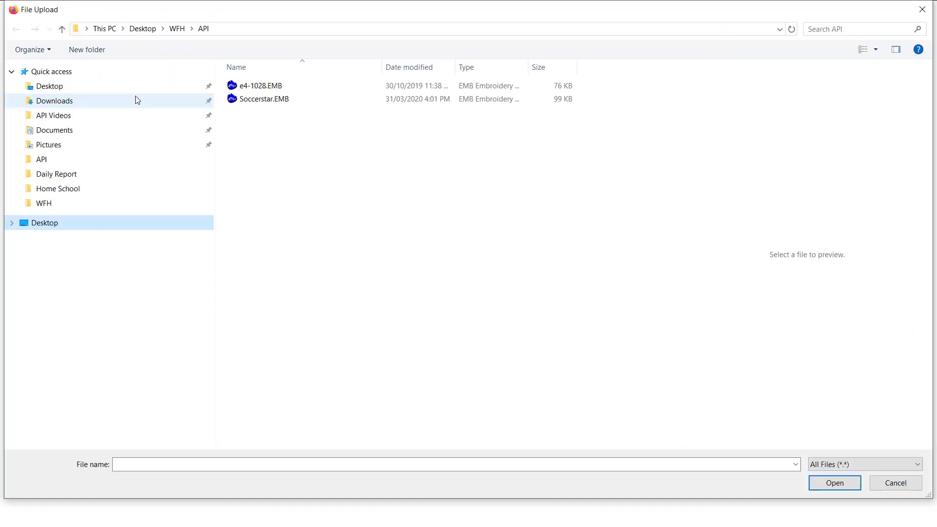
Select Soccerstar.EMB as the badge design to upload.
left_click(256, 99)
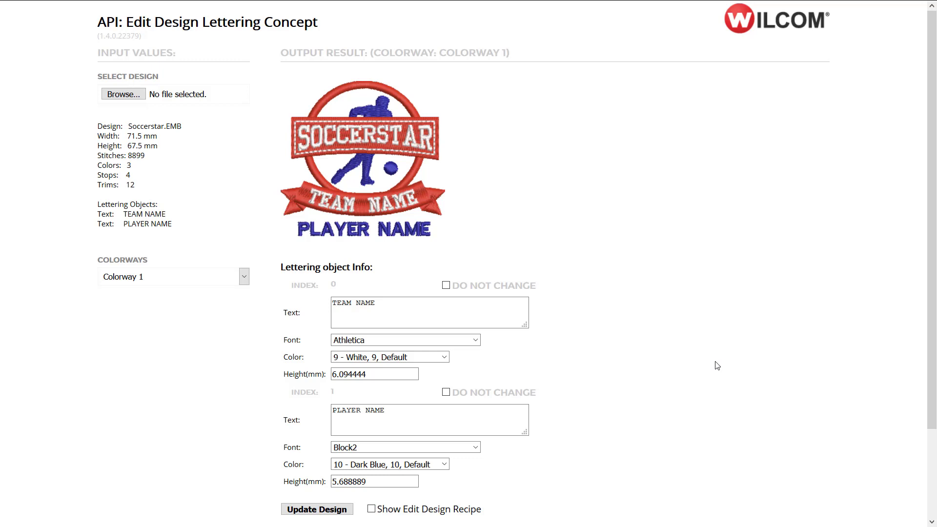
scroll(717, 365, "down", 1)
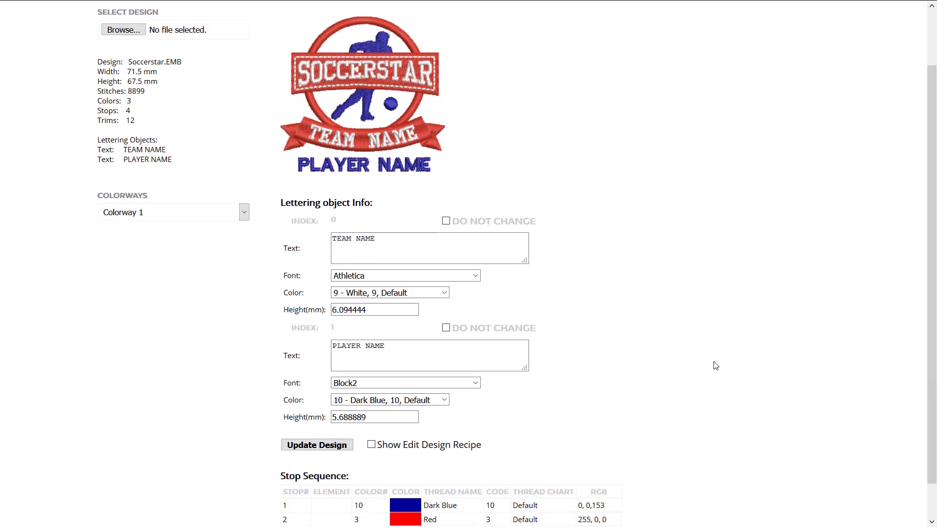
left_click(386, 245)
triple_click(435, 344)
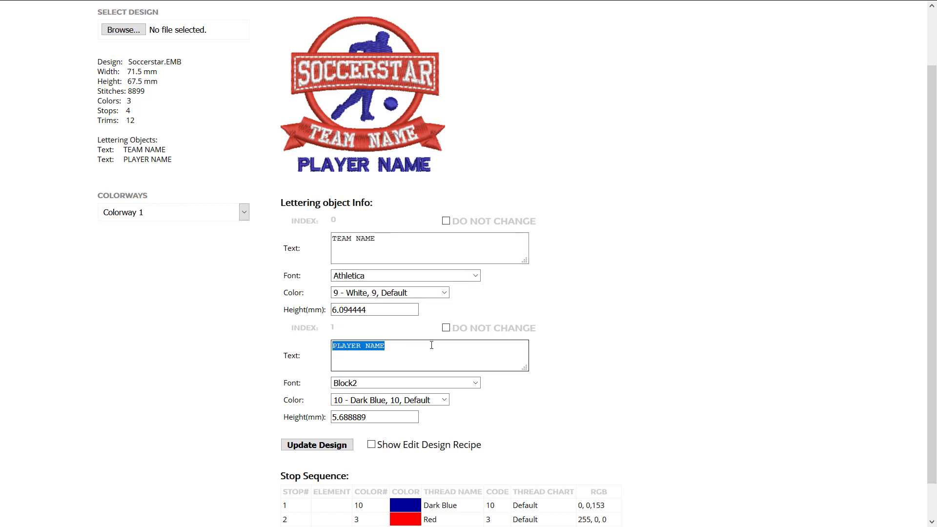
left_click(429, 353)
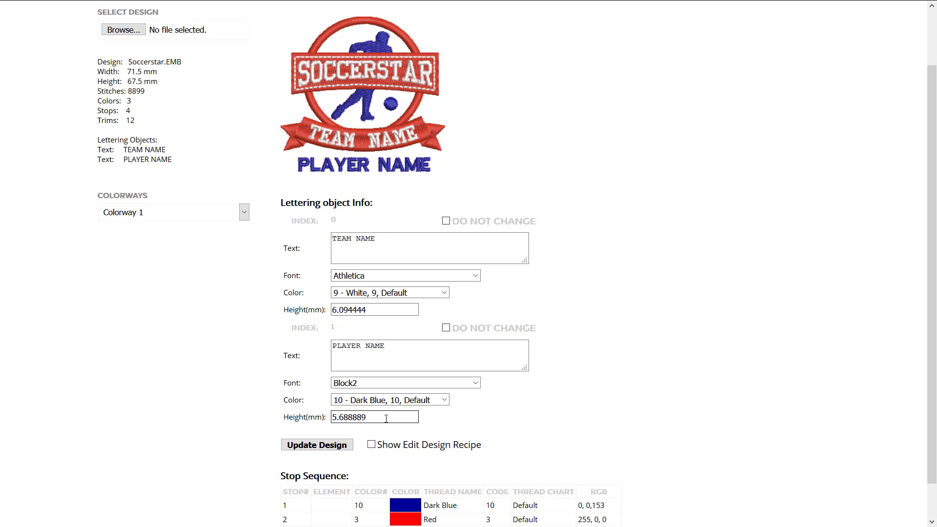
Replace the TEAM NAME lettering with GLEBE FC.
triple_click(410, 241)
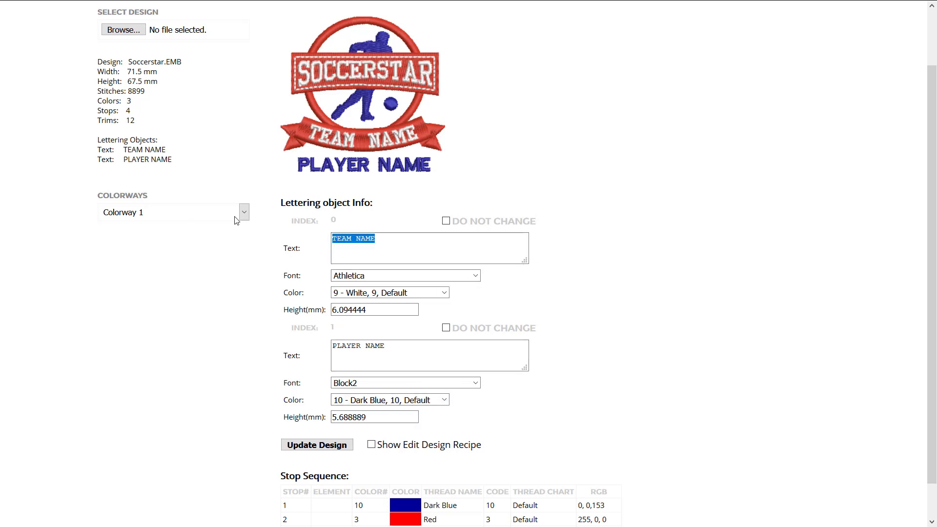
type("GLEBE FV")
key("BackSpace")
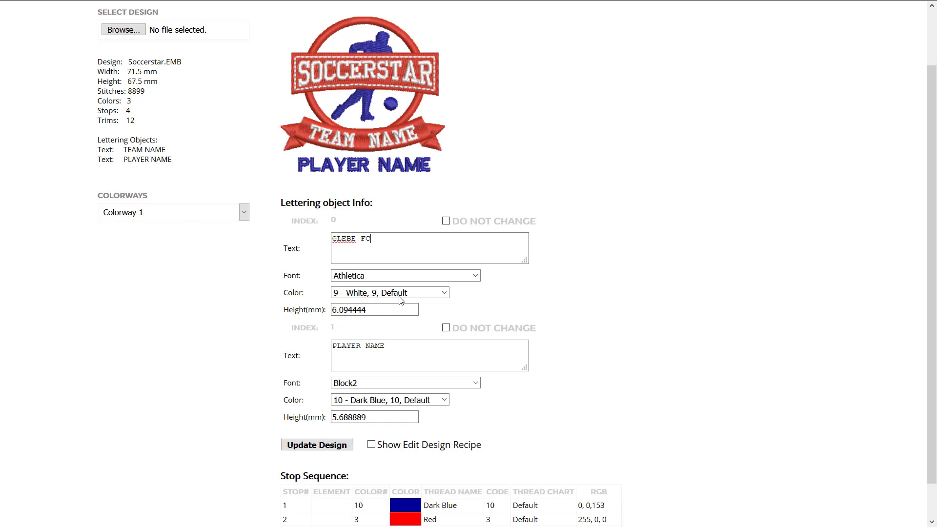
left_click(382, 308)
key("ctrl+z")
key("ctrl+z")
left_click(532, 294)
left_click(408, 252)
key("ctrl+a")
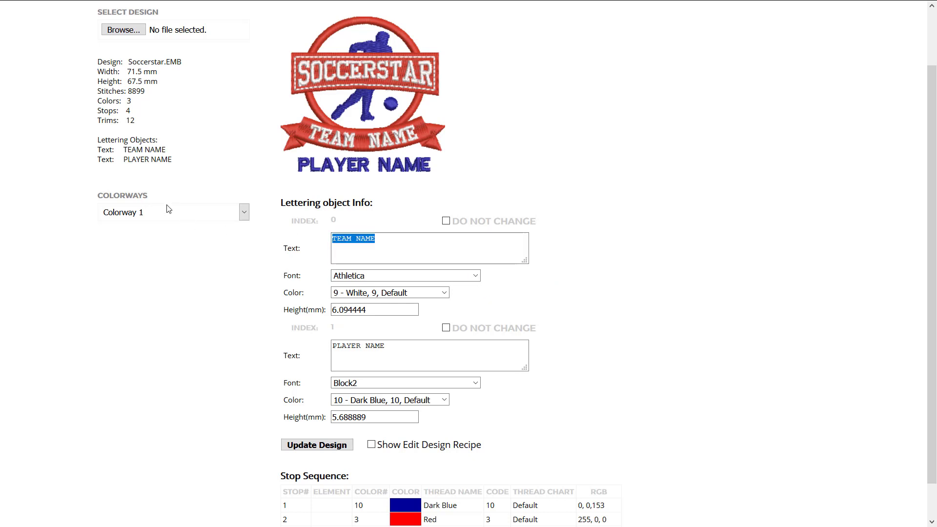
type("GLEBE ")
type("FC")
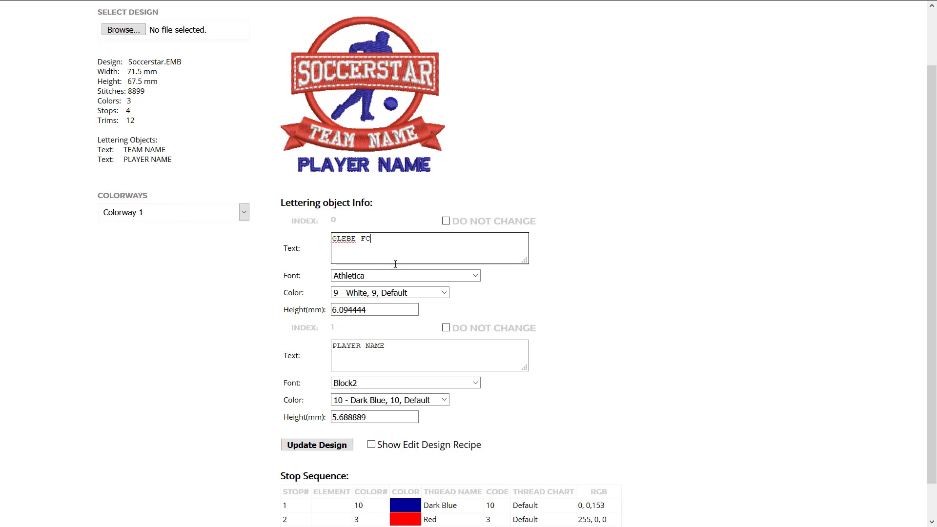
Keep the team name in Athletica font with white thread, and replace the player name with BRENDEN.
left_click(472, 275)
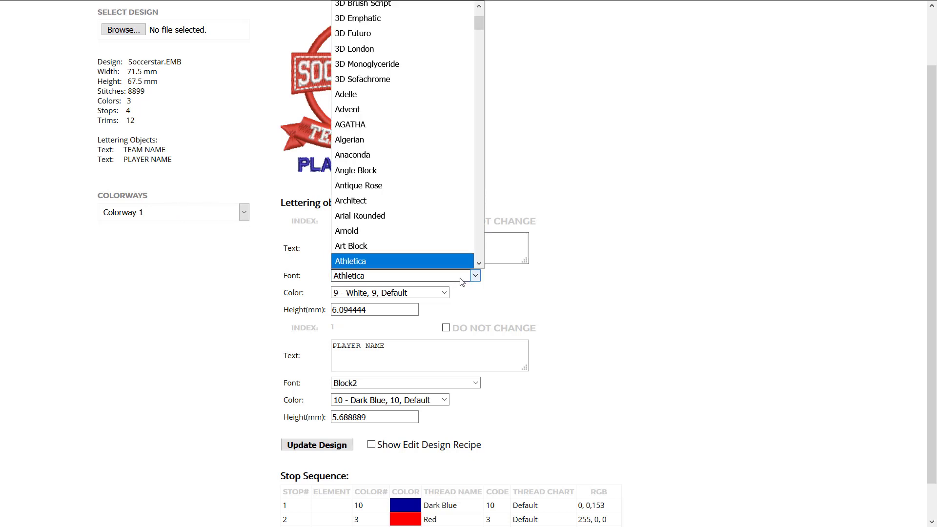
left_click(442, 293)
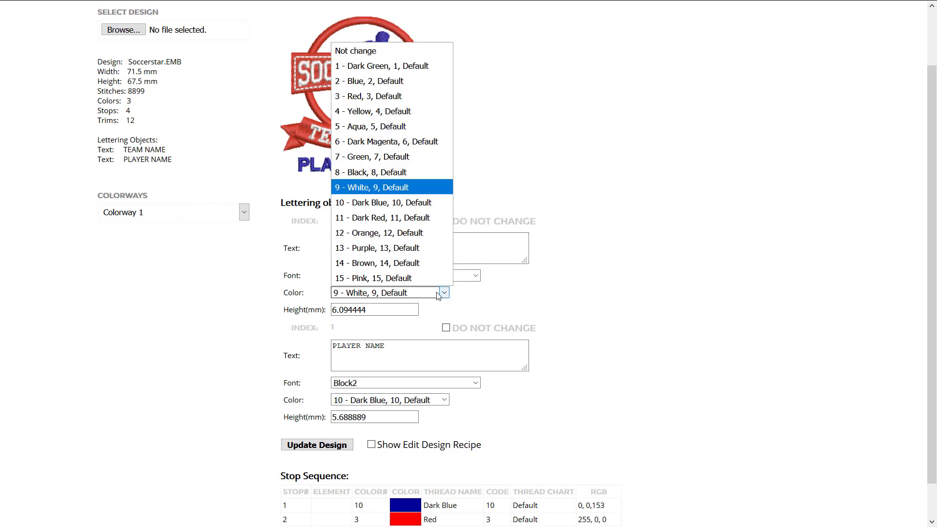
left_click(404, 310)
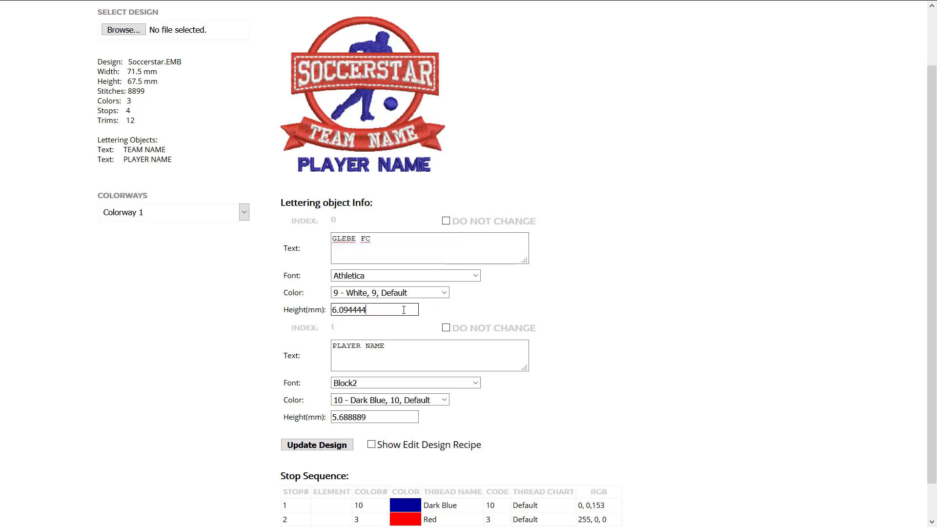
left_click_drag(413, 357, 92, 337)
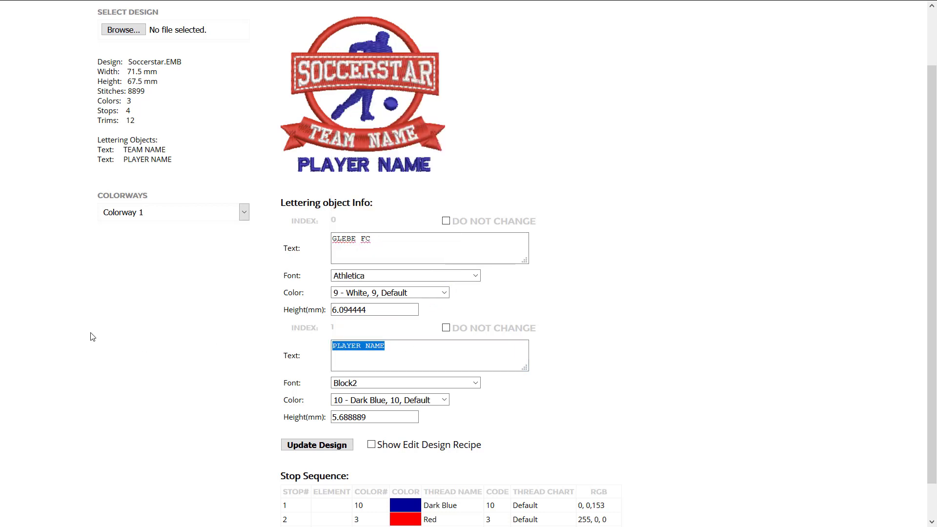
type("BRENDEN")
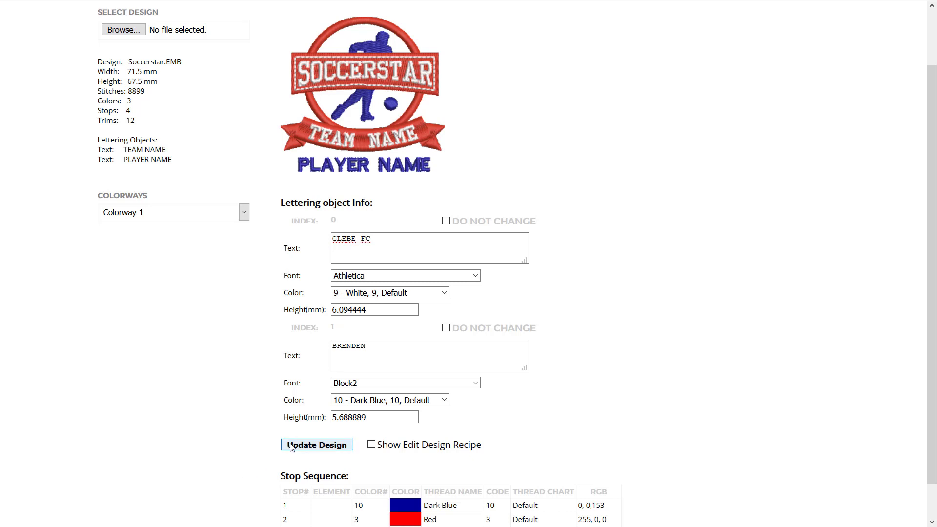
Update the design to regenerate it as Soccerstar - edited.EMB with GLEBE FC and BRENDEN.
left_click(292, 447)
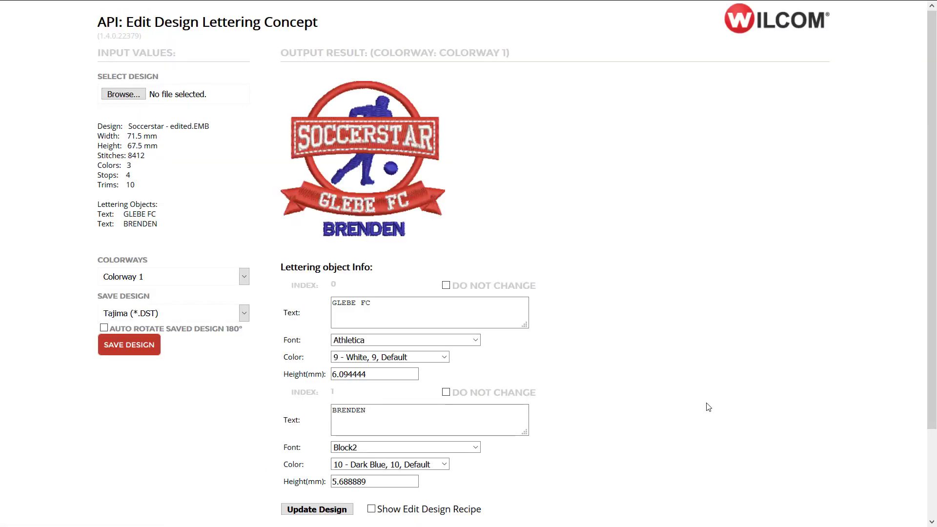